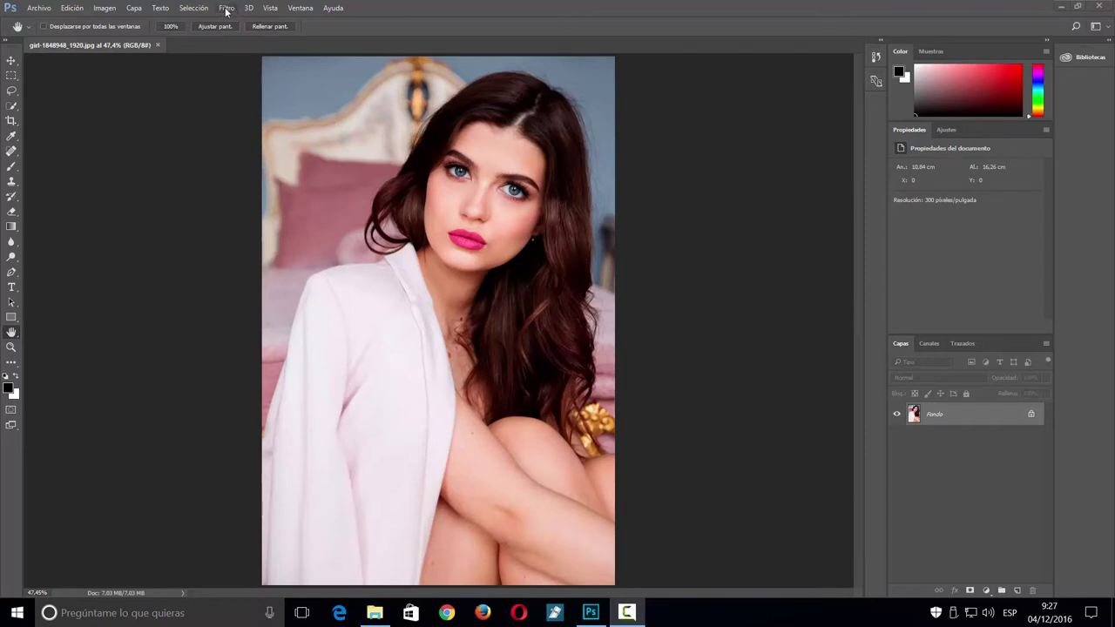
Open Filtro > Licuar on the portrait so Face-Aware Liquify detects Cara #1.
{"action": "left_click", "coordinate": [226, 8]}
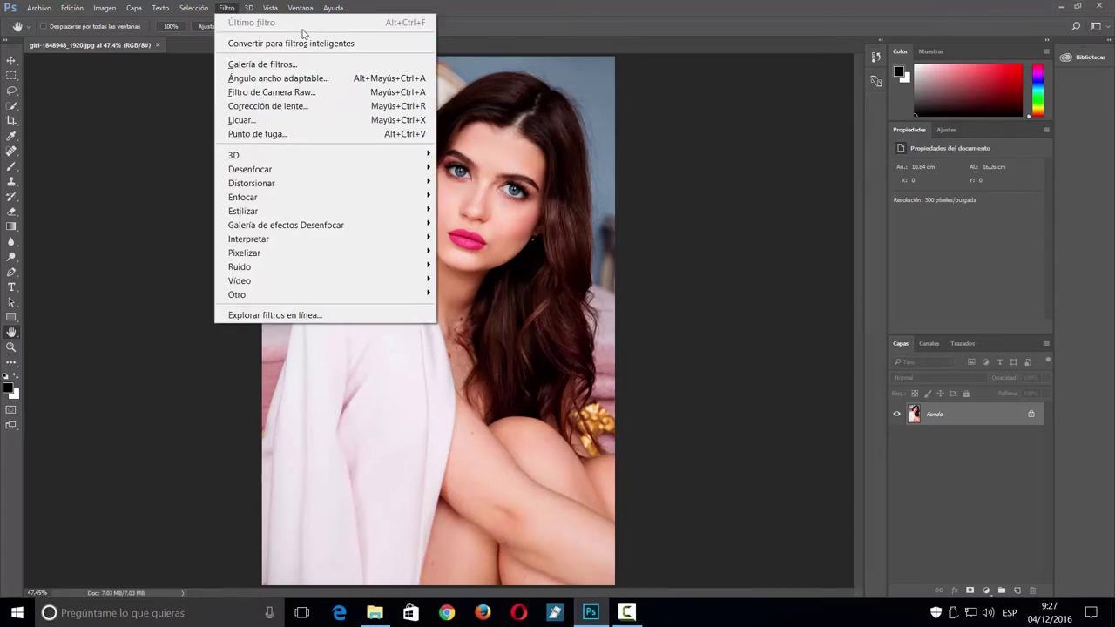
{"action": "left_click", "coordinate": [315, 122]}
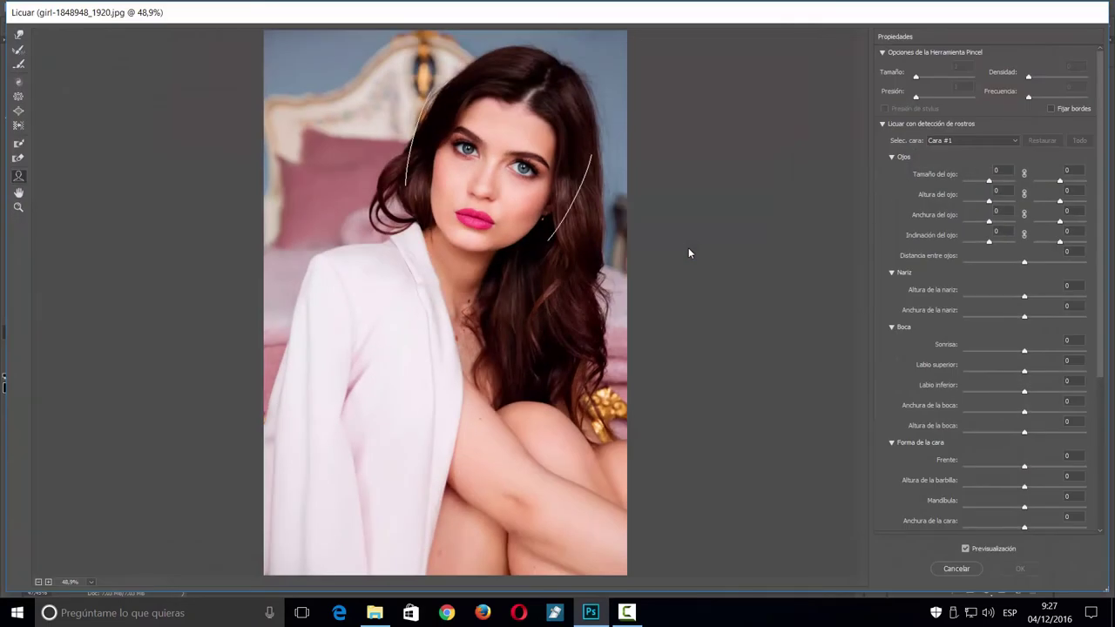
{"action": "mouse_move", "coordinate": [530, 193]}
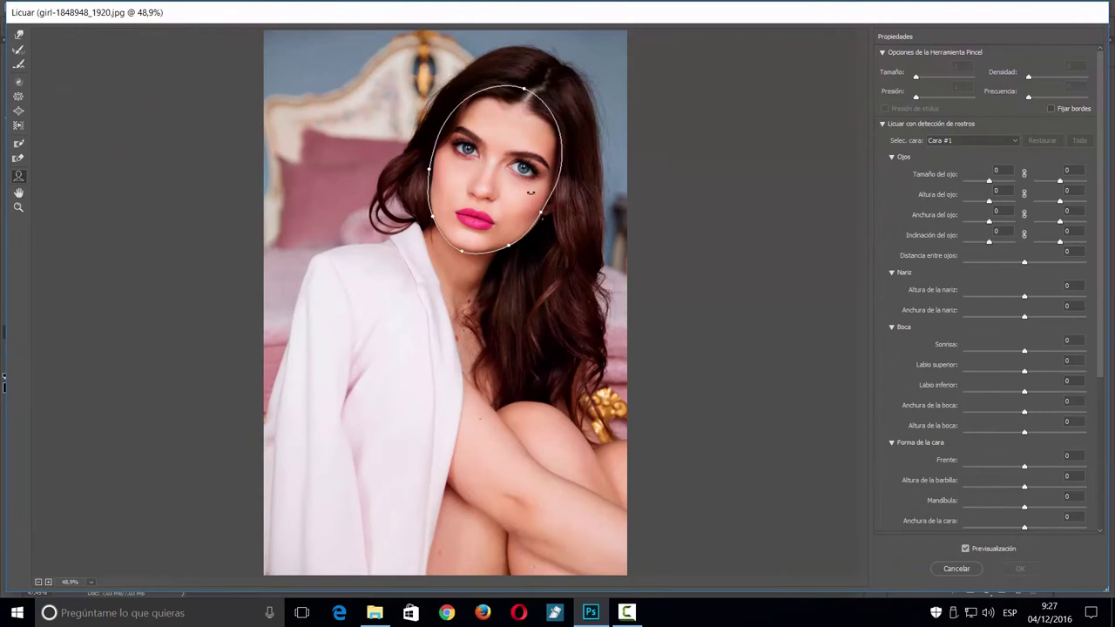
{"action": "mouse_move", "coordinate": [448, 139]}
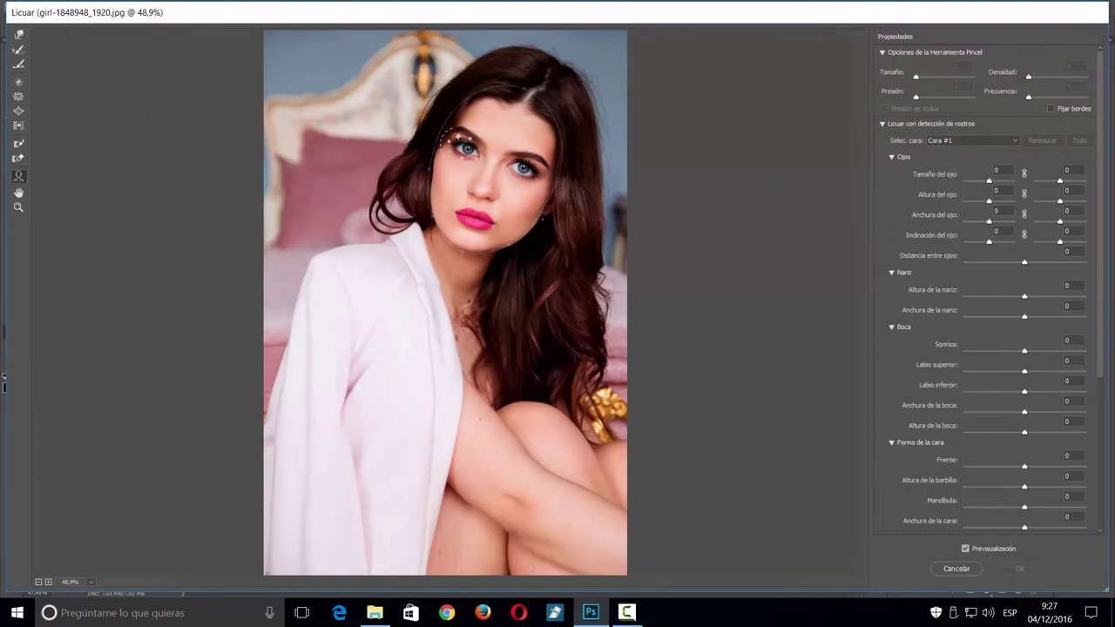
{"action": "mouse_move", "coordinate": [524, 91]}
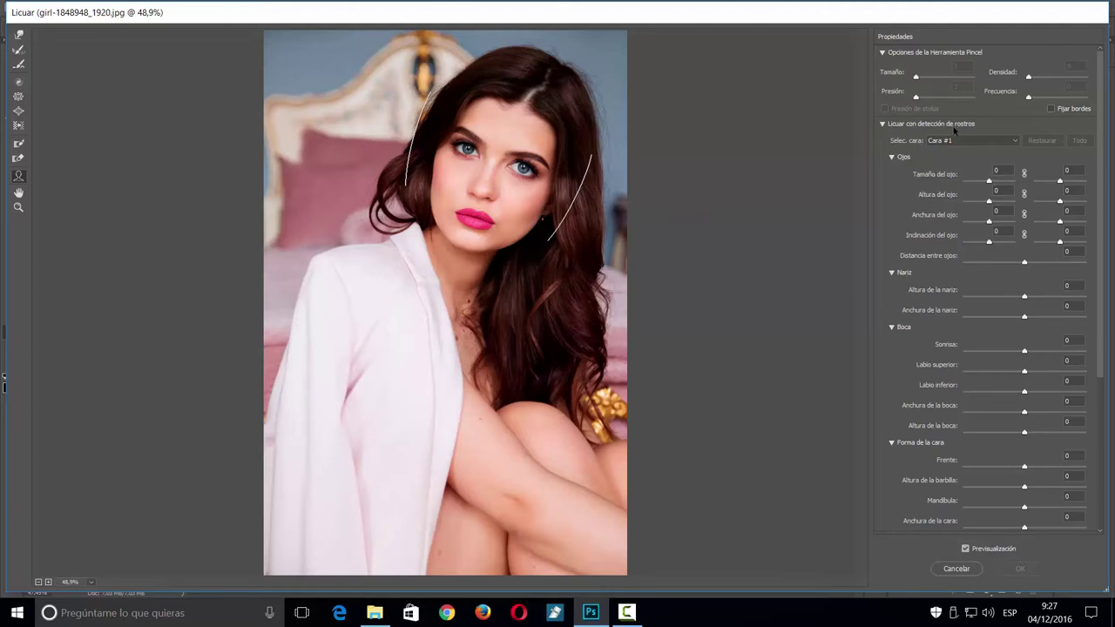
Collapse the Ojos, Nariz, Boca and Forma de la cara sections, leaving only Ojos expanded.
{"action": "left_click", "coordinate": [891, 157]}
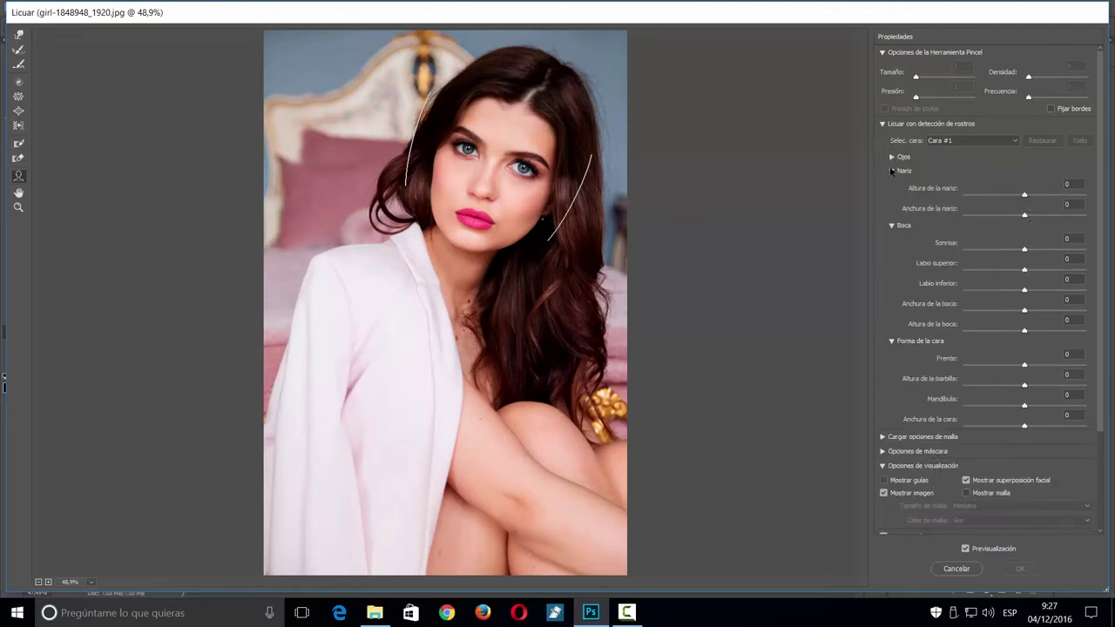
{"action": "left_click", "coordinate": [891, 171]}
{"action": "left_click", "coordinate": [891, 185]}
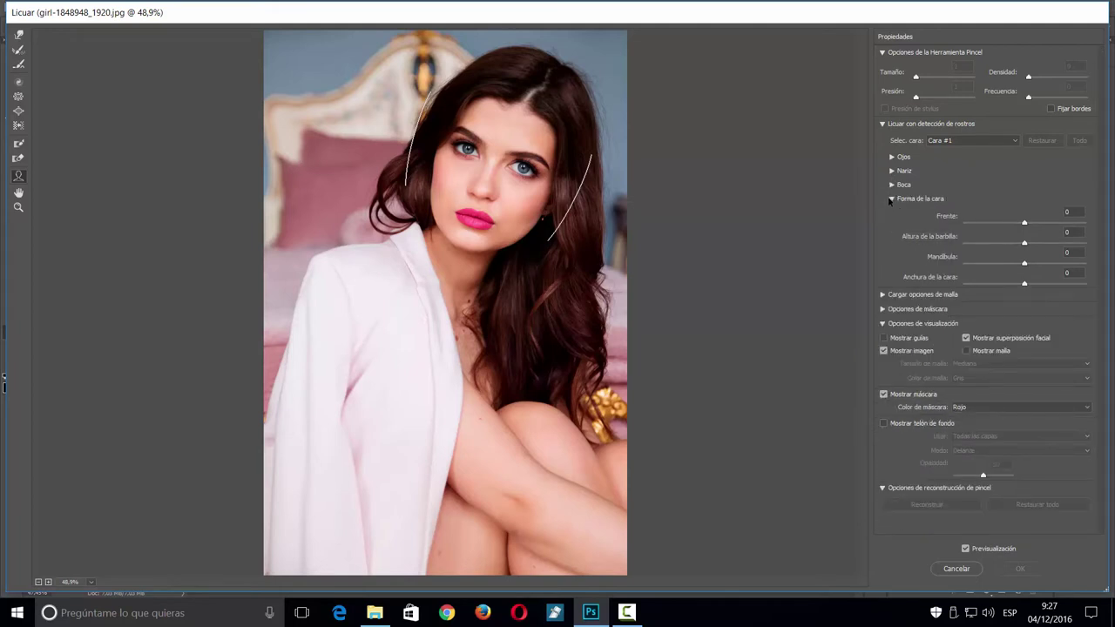
{"action": "left_click", "coordinate": [891, 199]}
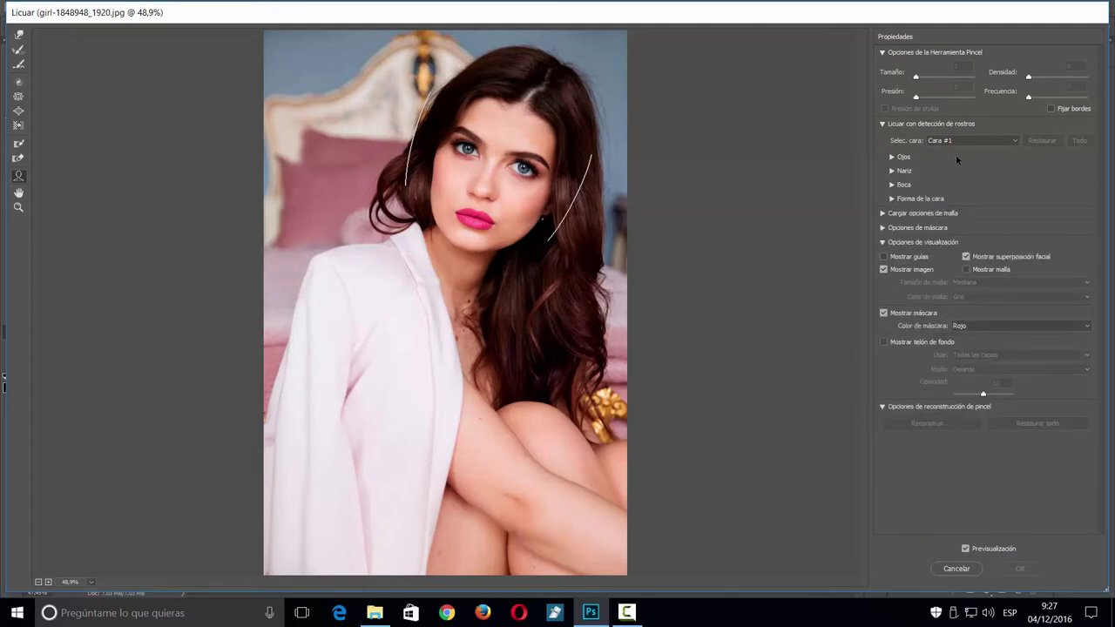
{"action": "left_click", "coordinate": [891, 157]}
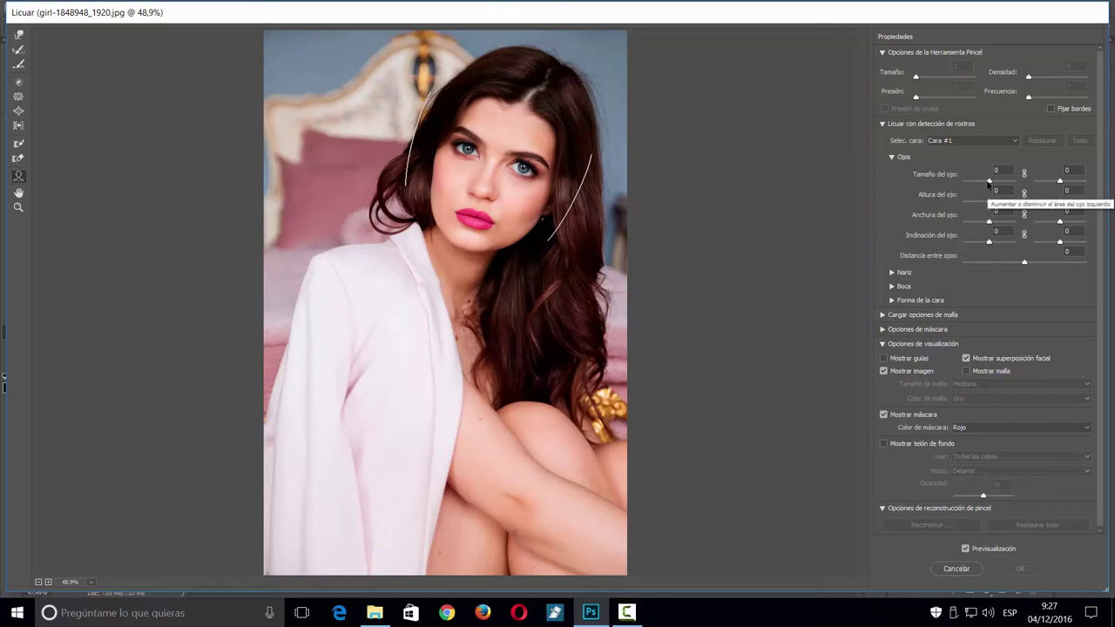
Set the eye size for both eyes to 26, resetting earlier attempts to 0 first.
{"action": "mouse_move", "coordinate": [991, 185]}
{"action": "left_mouse_down"}
{"action": "mouse_move", "coordinate": [962, 190]}
{"action": "mouse_move", "coordinate": [996, 194]}
{"action": "left_mouse_up"}
{"action": "type", "text": "0"}
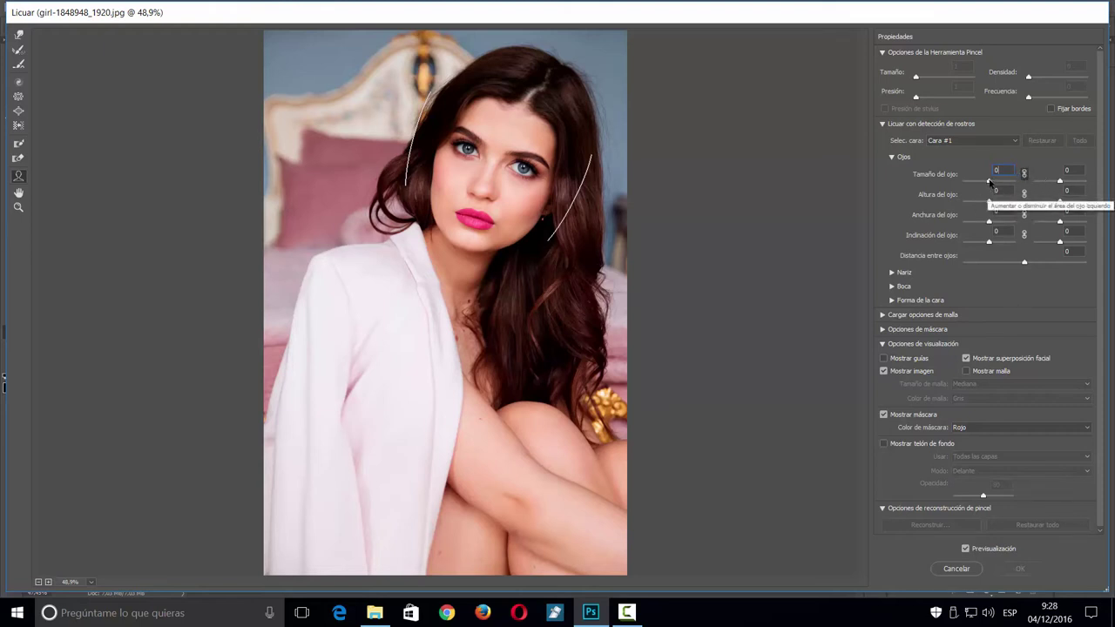
{"action": "mouse_move", "coordinate": [989, 181]}
{"action": "left_mouse_down"}
{"action": "mouse_move", "coordinate": [1016, 182]}
{"action": "mouse_move", "coordinate": [998, 181]}
{"action": "left_mouse_up"}
{"action": "key", "text": "BackSpace"}
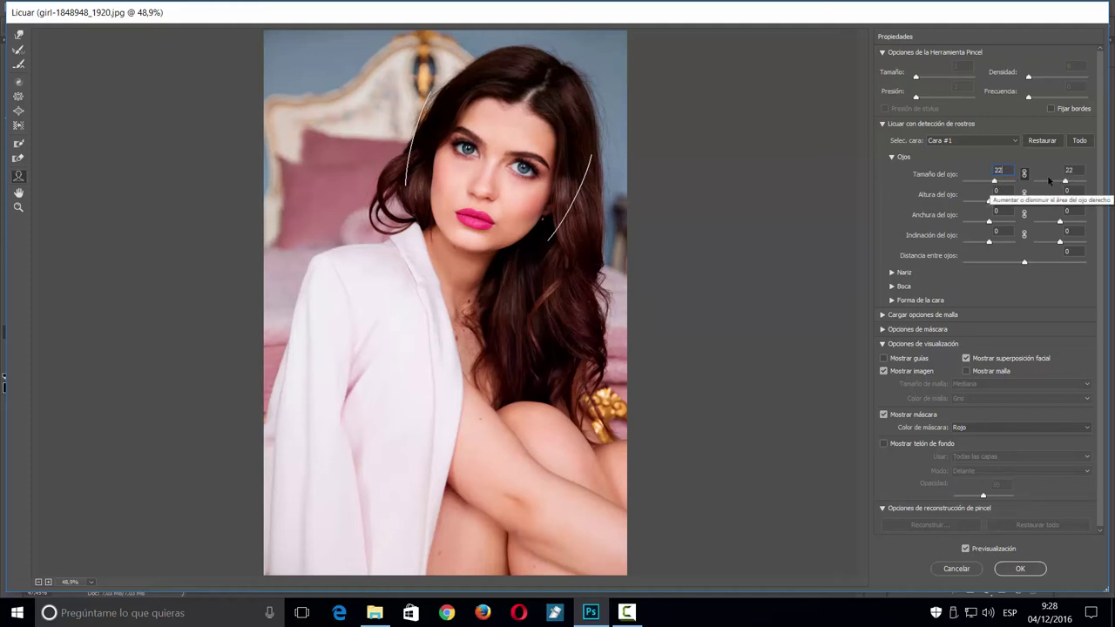
{"action": "type", "text": "0"}
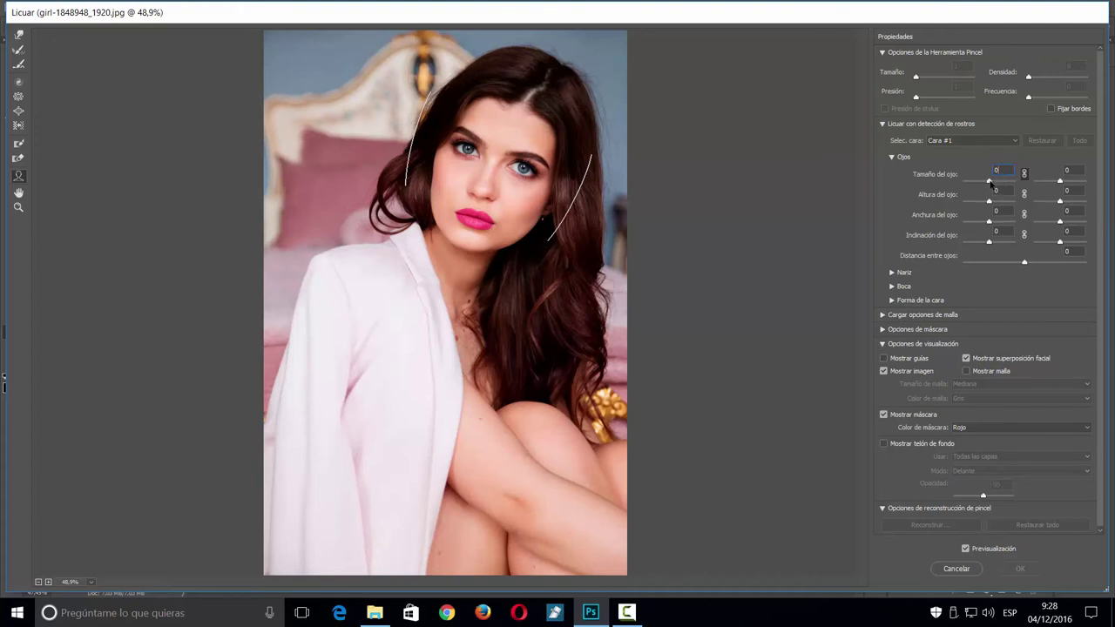
{"action": "left_click_drag", "start_coordinate": [992, 181], "coordinate": [997, 183]}
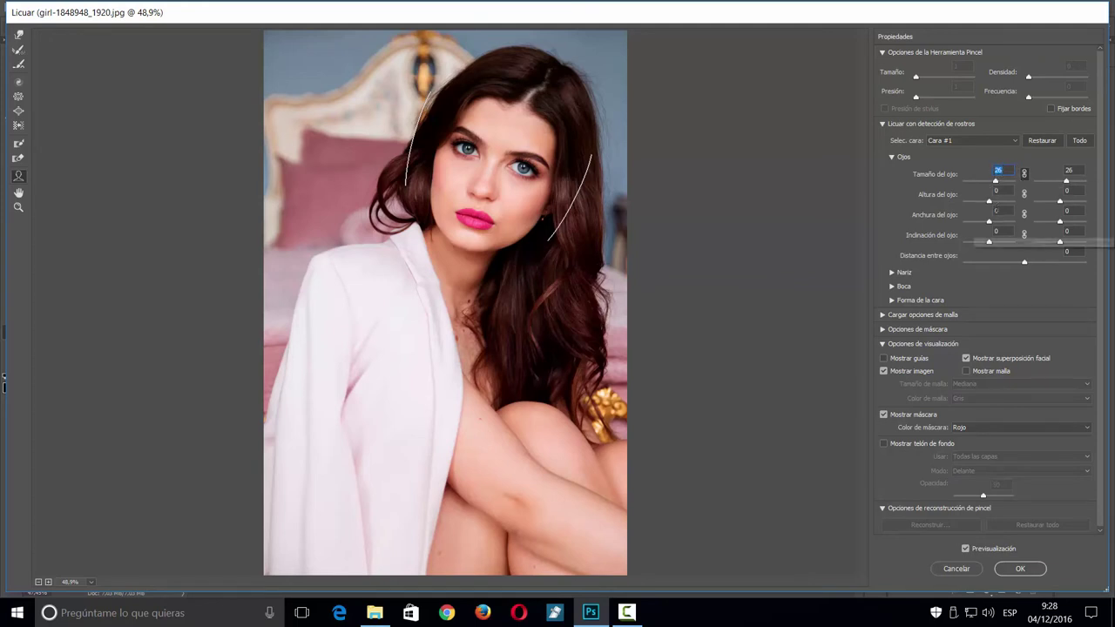
Set left eye height to 13 and eye tilt to -38 and -17, keeping eye distance at 0.
{"action": "mouse_move", "coordinate": [990, 202]}
{"action": "left_mouse_down"}
{"action": "mouse_move", "coordinate": [976, 207]}
{"action": "mouse_move", "coordinate": [992, 207]}
{"action": "left_mouse_up"}
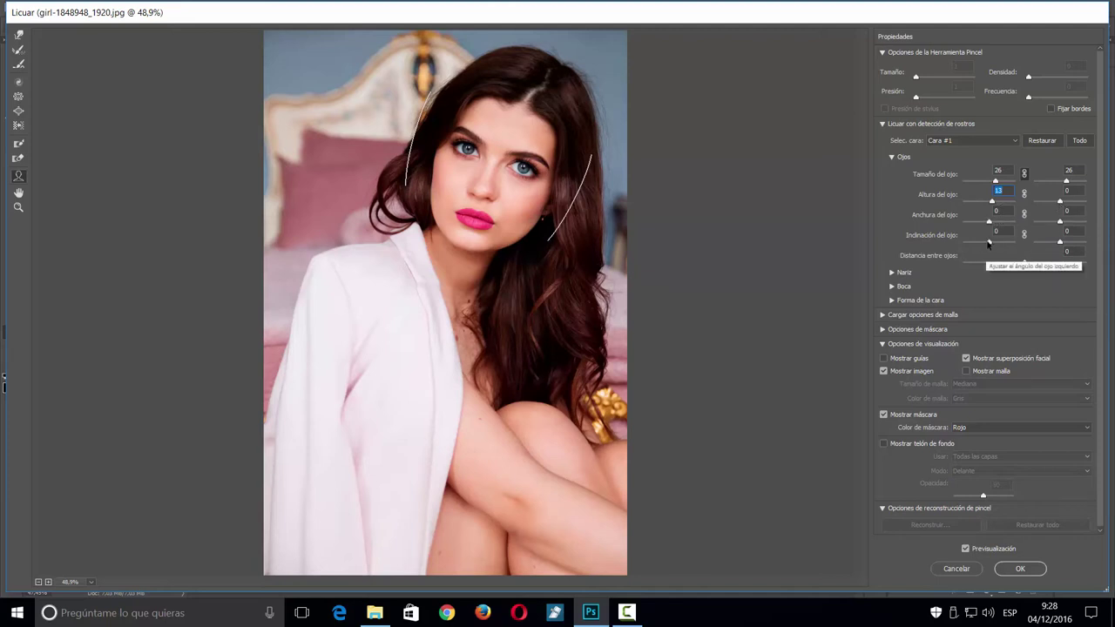
{"action": "mouse_move", "coordinate": [990, 245]}
{"action": "left_mouse_down"}
{"action": "mouse_move", "coordinate": [1001, 247]}
{"action": "mouse_move", "coordinate": [980, 244]}
{"action": "left_mouse_up"}
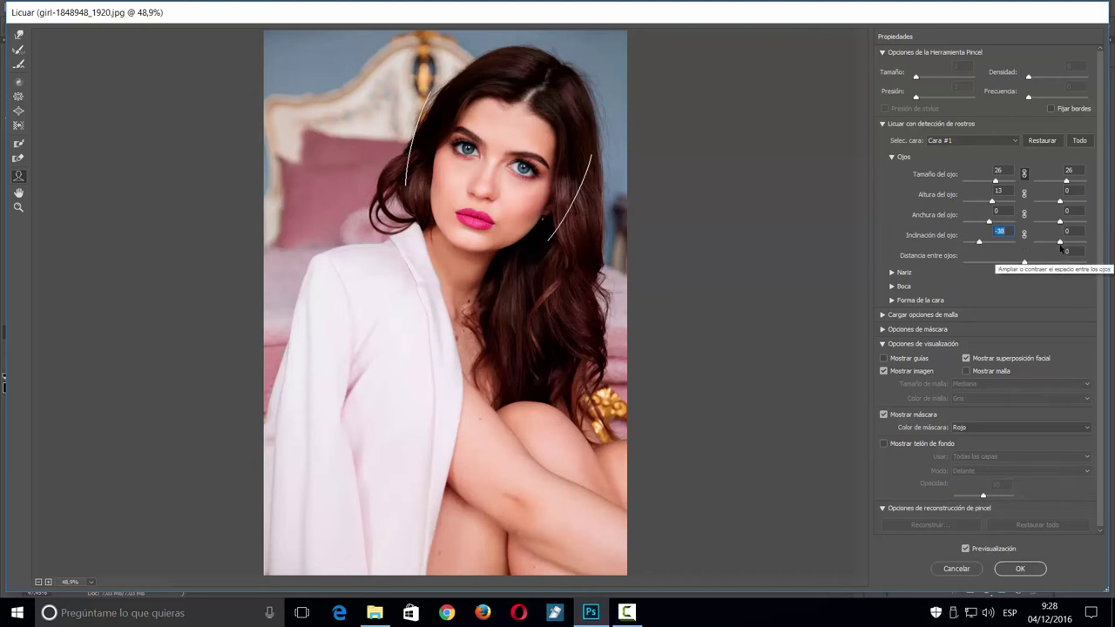
{"action": "left_click_drag", "start_coordinate": [1060, 246], "coordinate": [1058, 248]}
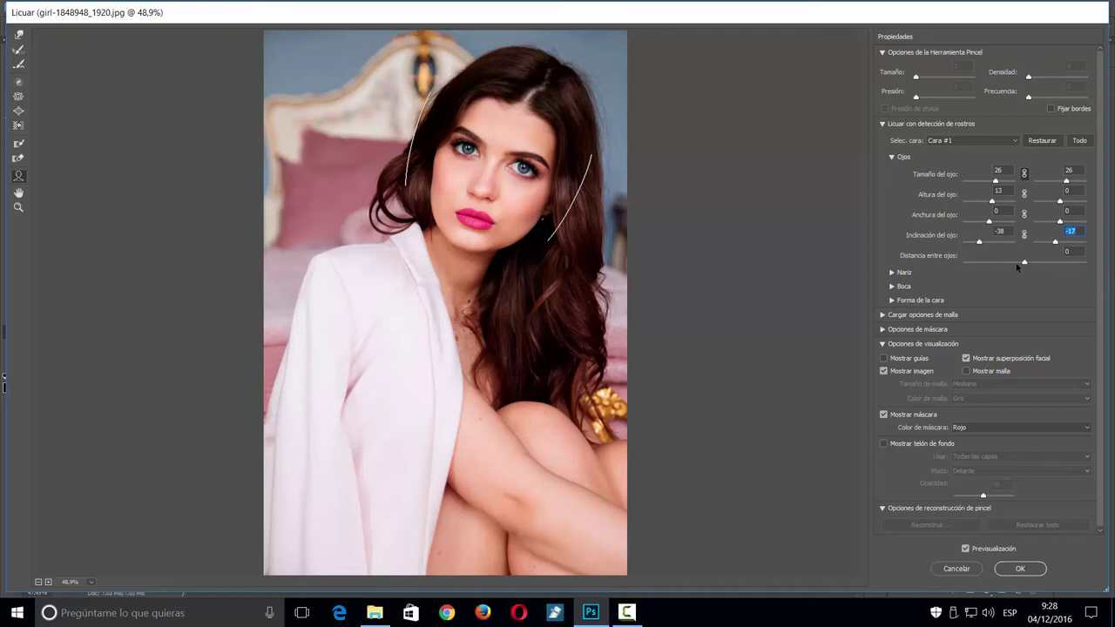
{"action": "left_click_drag", "start_coordinate": [1024, 263], "coordinate": [1031, 264]}
{"action": "type", "text": "0"}
Expand the Nariz adjustments and try nose height, leaving it at 0.
{"action": "left_click", "coordinate": [892, 273]}
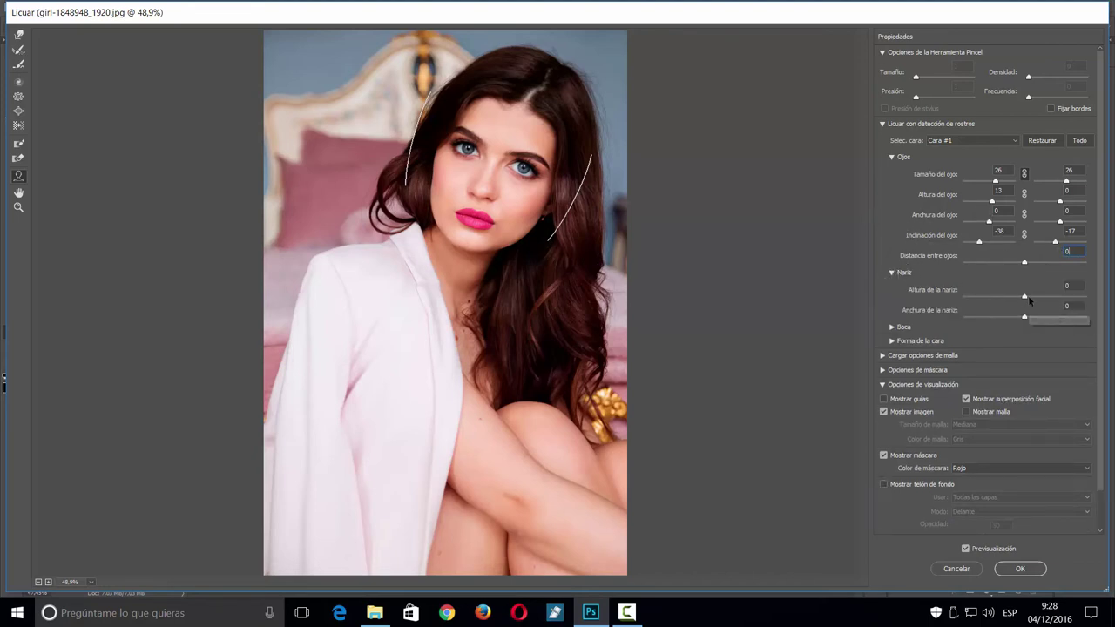
{"action": "mouse_move", "coordinate": [1024, 298]}
{"action": "left_mouse_down"}
{"action": "mouse_move", "coordinate": [1066, 302]}
{"action": "mouse_move", "coordinate": [1018, 300]}
{"action": "mouse_move", "coordinate": [1034, 302]}
{"action": "left_mouse_up"}
{"action": "type", "text": "0"}
In Boca, set smile 100, upper lip -37, lower lip 53 and mouth height -8.
{"action": "left_click", "coordinate": [895, 326]}
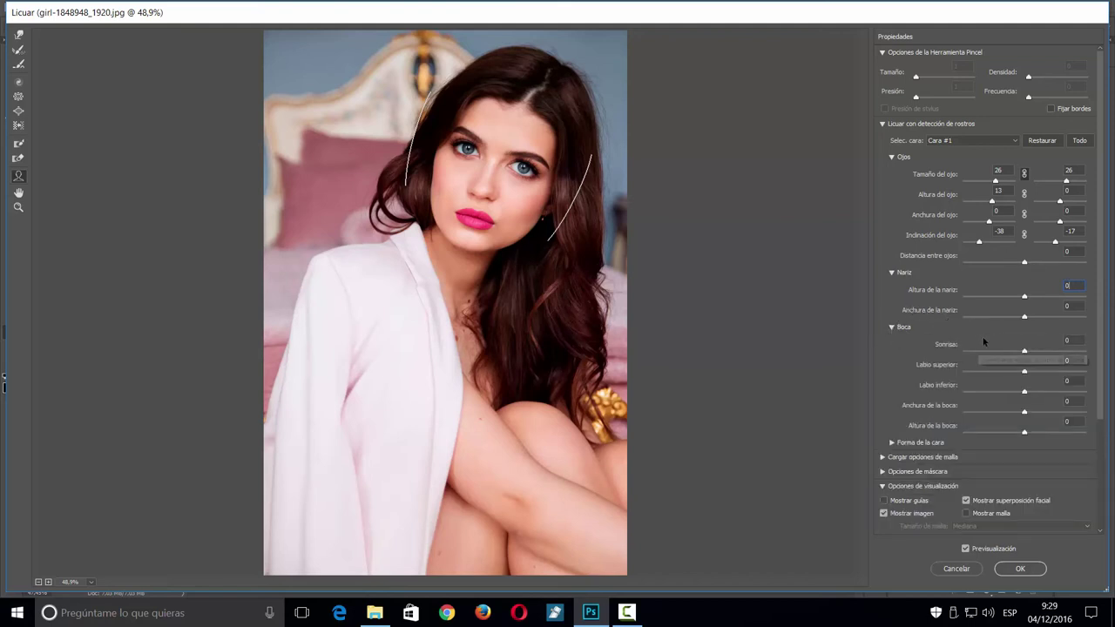
{"action": "left_click_drag", "start_coordinate": [1026, 352], "coordinate": [1085, 350]}
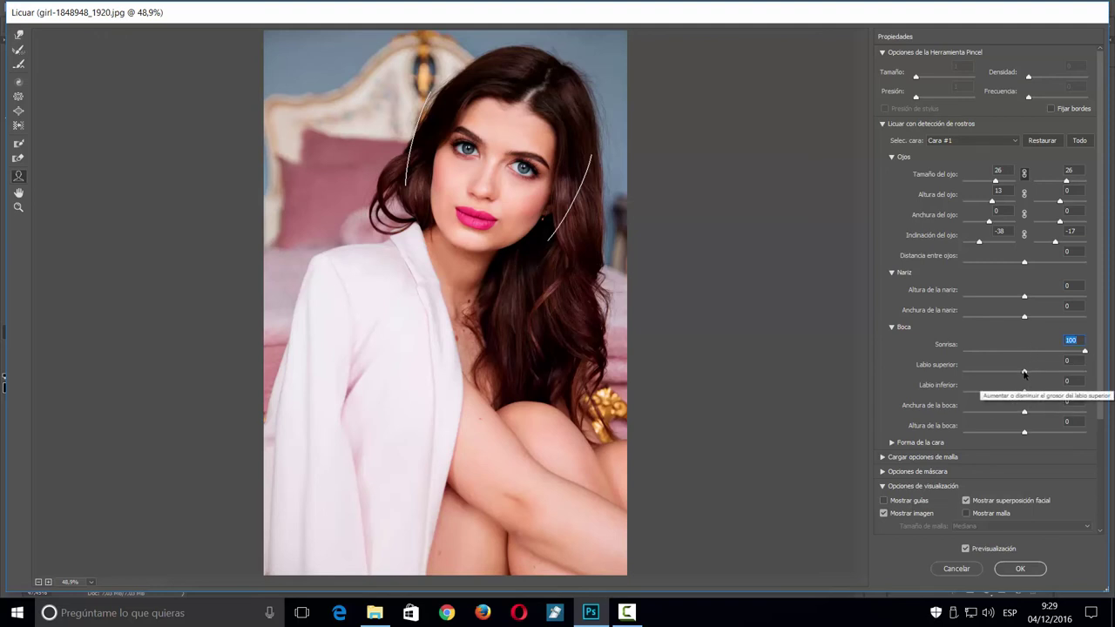
{"action": "left_click_drag", "start_coordinate": [1024, 373], "coordinate": [1056, 397]}
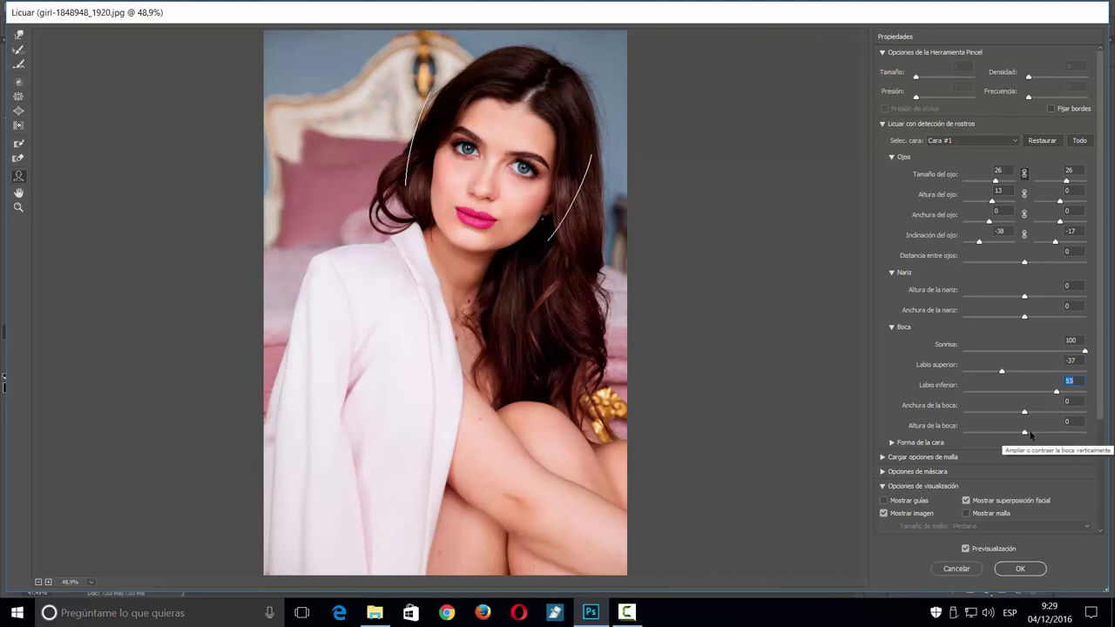
{"action": "mouse_move", "coordinate": [1027, 433]}
{"action": "left_mouse_down"}
{"action": "mouse_move", "coordinate": [1041, 435]}
{"action": "mouse_move", "coordinate": [1002, 435]}
{"action": "mouse_move", "coordinate": [1026, 418]}
{"action": "left_mouse_up"}
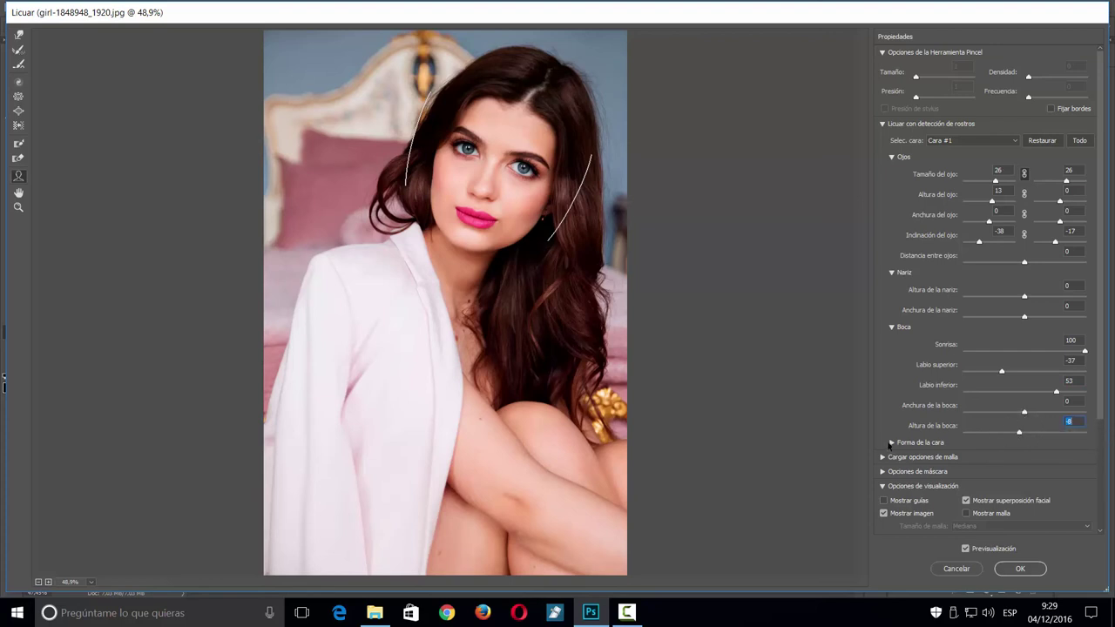
In Forma de la cara, set face width -62, jawline -34 and forehead -46.
{"action": "left_click", "coordinate": [893, 443]}
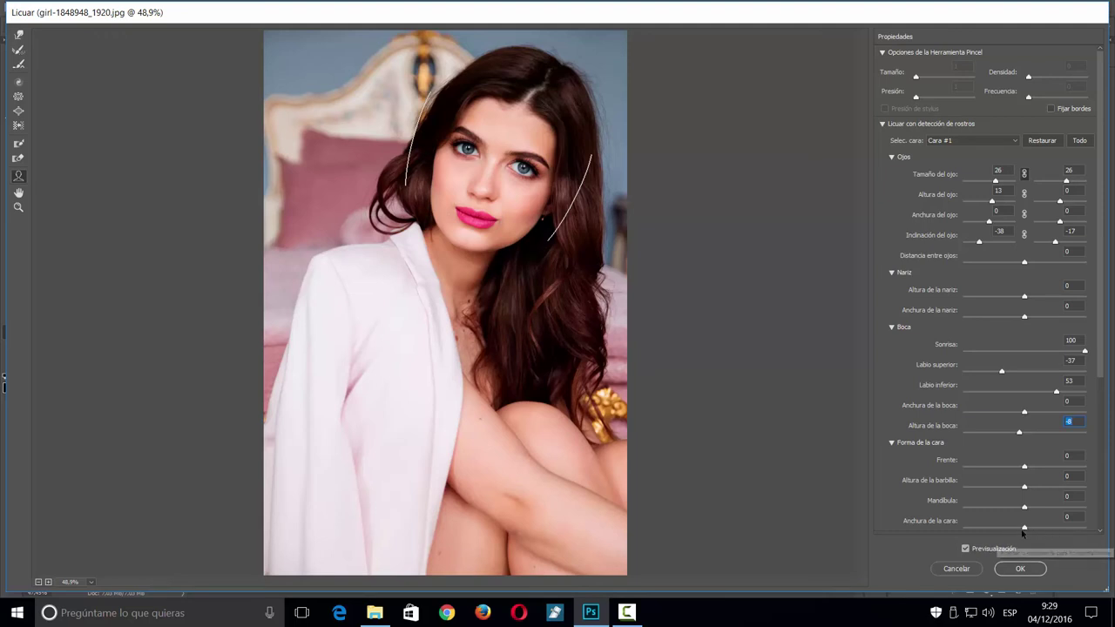
{"action": "left_click_drag", "start_coordinate": [1024, 528], "coordinate": [979, 535]}
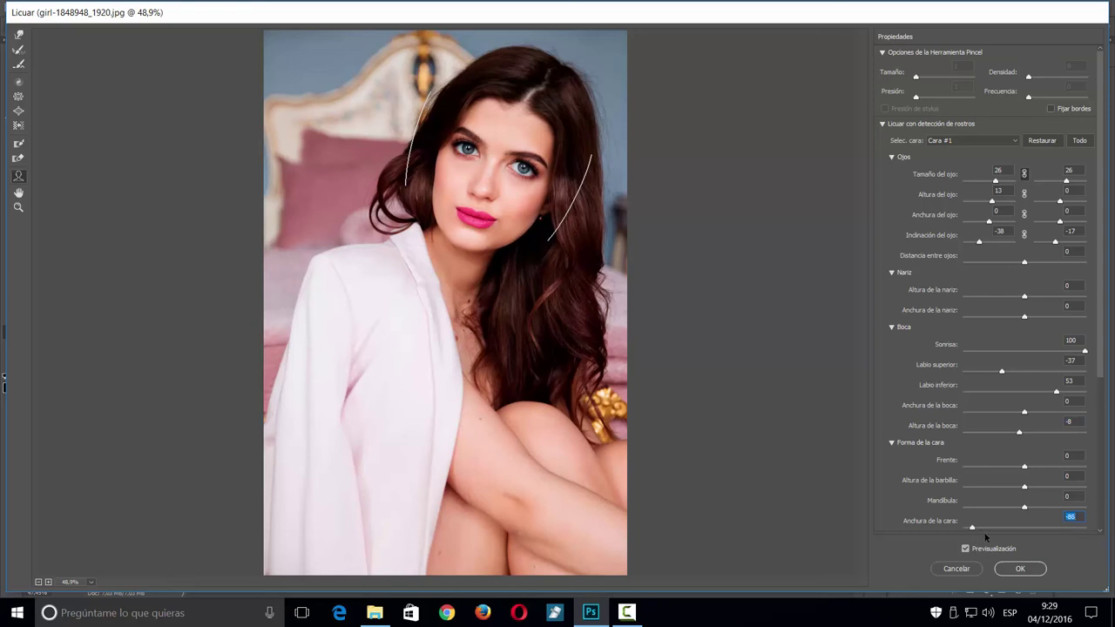
{"action": "left_click_drag", "start_coordinate": [976, 528], "coordinate": [986, 528]}
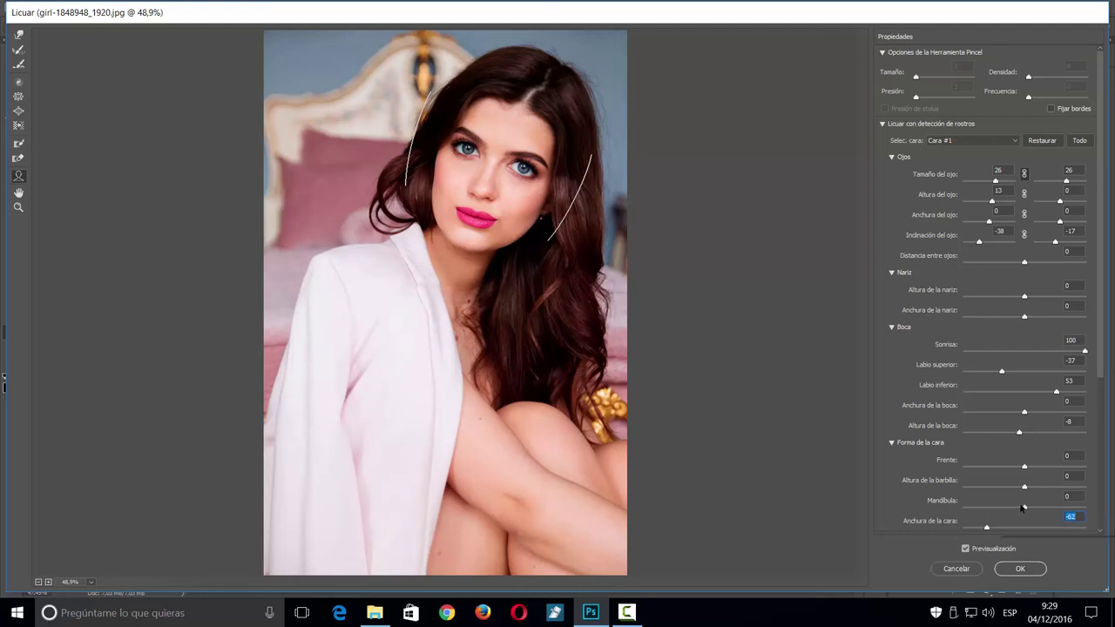
{"action": "mouse_move", "coordinate": [1026, 508]}
{"action": "left_mouse_down"}
{"action": "mouse_move", "coordinate": [1038, 508]}
{"action": "mouse_move", "coordinate": [1006, 515]}
{"action": "left_mouse_up"}
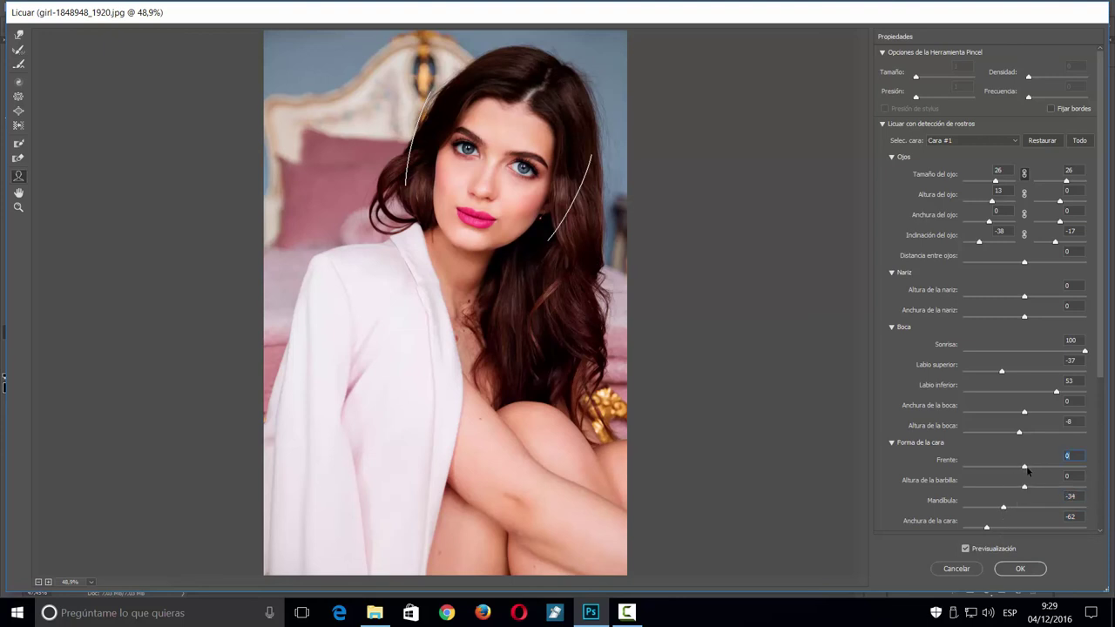
{"action": "left_click_drag", "start_coordinate": [1027, 468], "coordinate": [994, 481]}
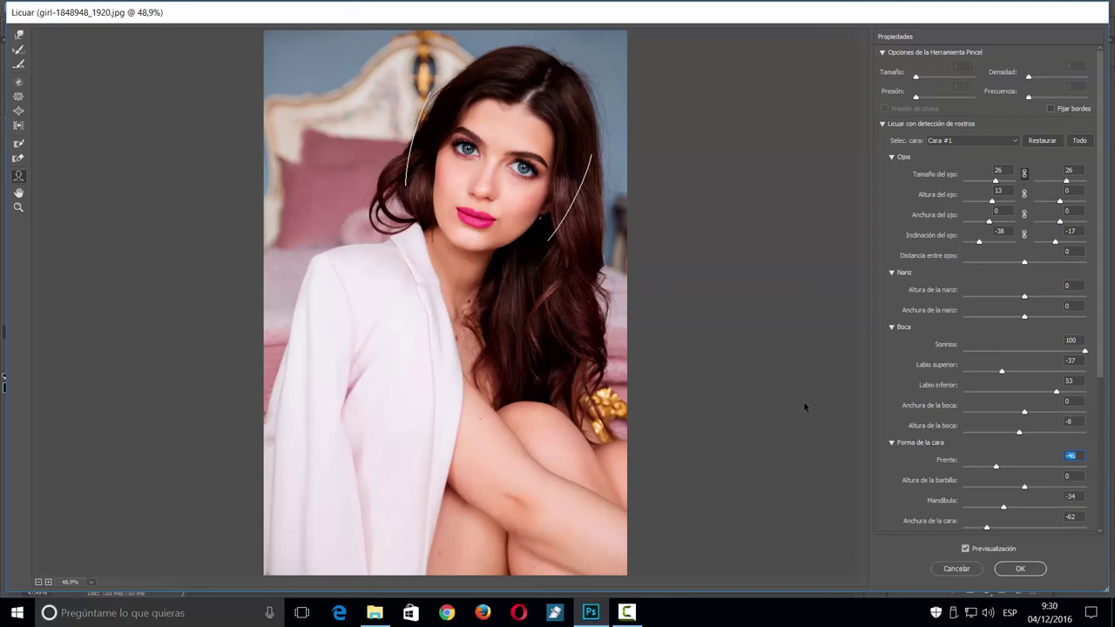
Toggle Previsualización off and back on to compare, then apply the Liquify edits with OK.
{"action": "left_click", "coordinate": [966, 551]}
{"action": "left_click", "coordinate": [965, 550]}
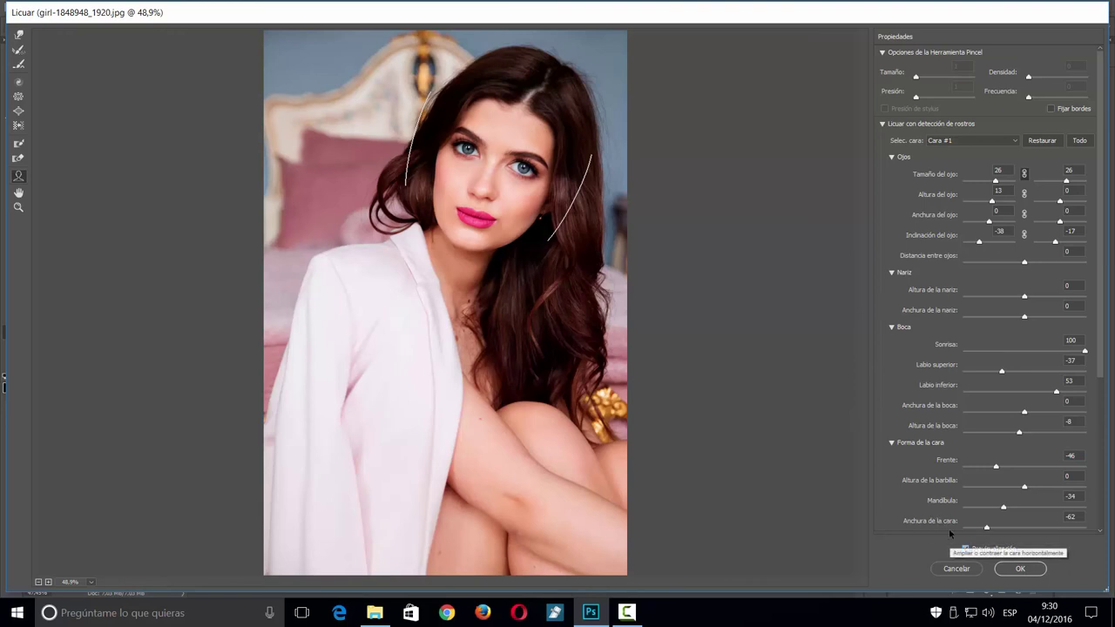
{"action": "left_click", "coordinate": [1017, 568]}
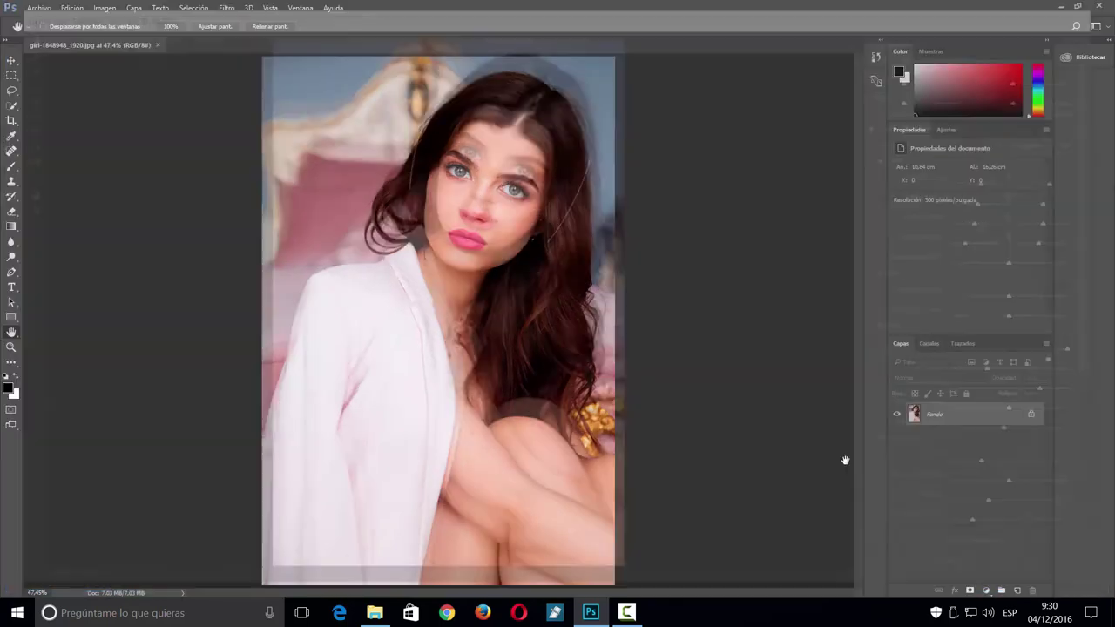